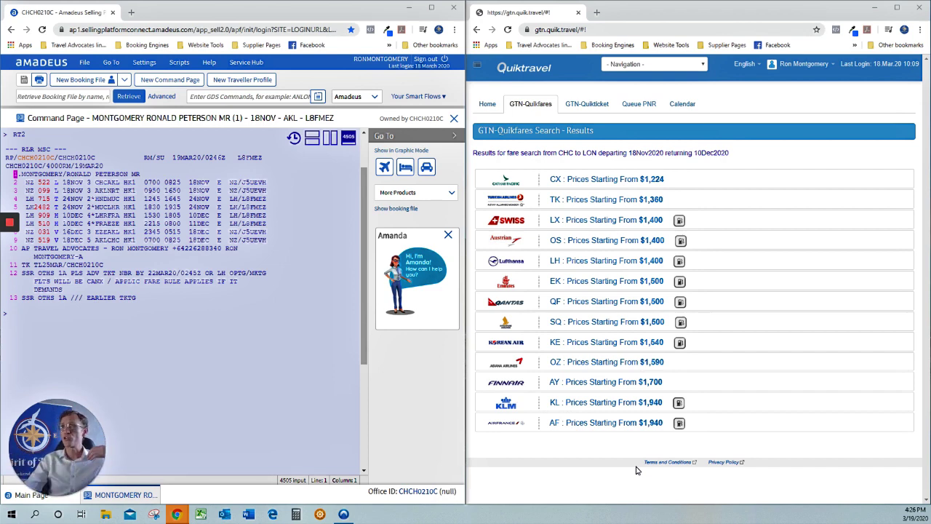
Step: Check the fare search's route and travel dates, and expand and collapse the Cathay Pacific (CX) fare list
{"action": "double_click", "coordinate": [567, 152]}
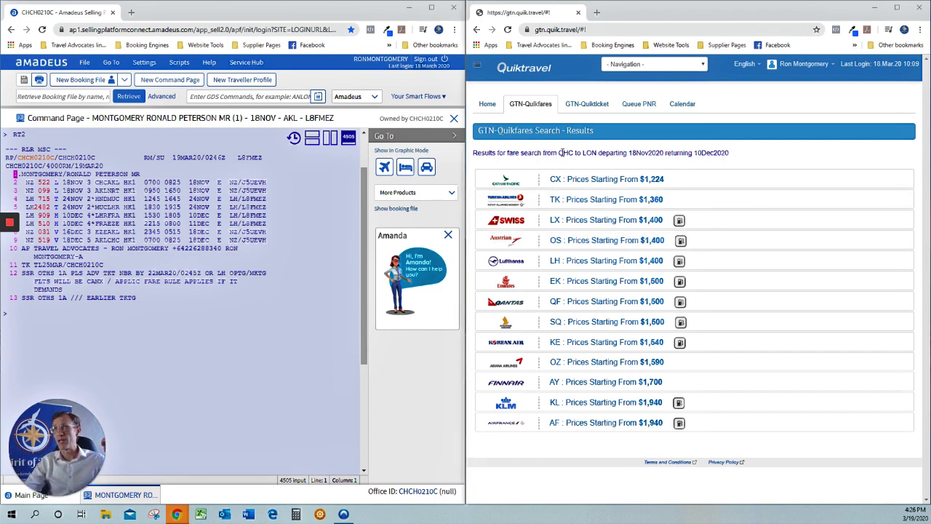
{"action": "double_click", "coordinate": [590, 153]}
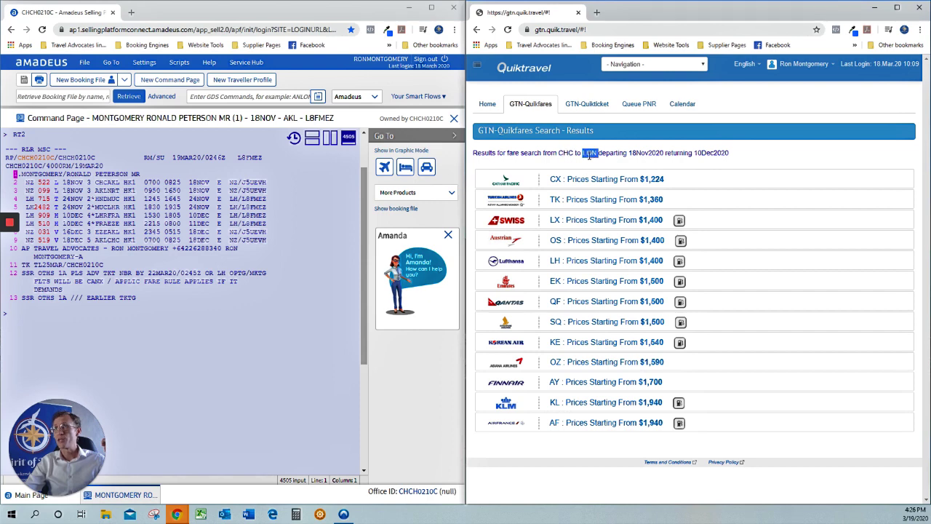
{"action": "left_click", "coordinate": [646, 153]}
{"action": "double_click", "coordinate": [646, 152]}
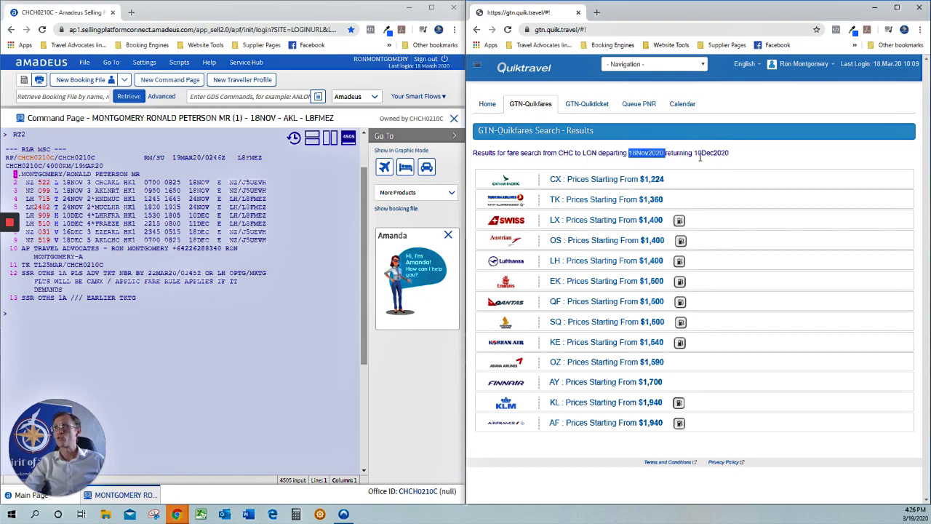
{"action": "double_click", "coordinate": [710, 153]}
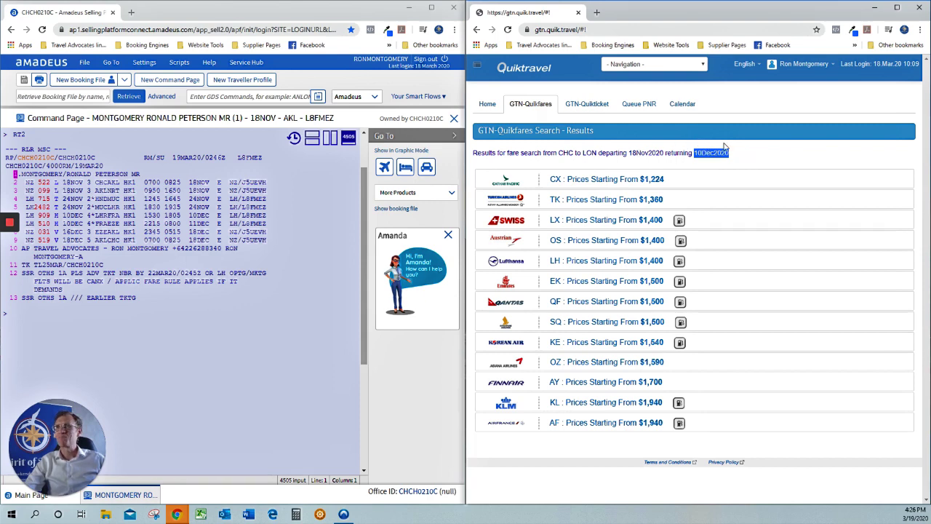
{"action": "left_click_drag", "start_coordinate": [559, 151], "coordinate": [728, 163]}
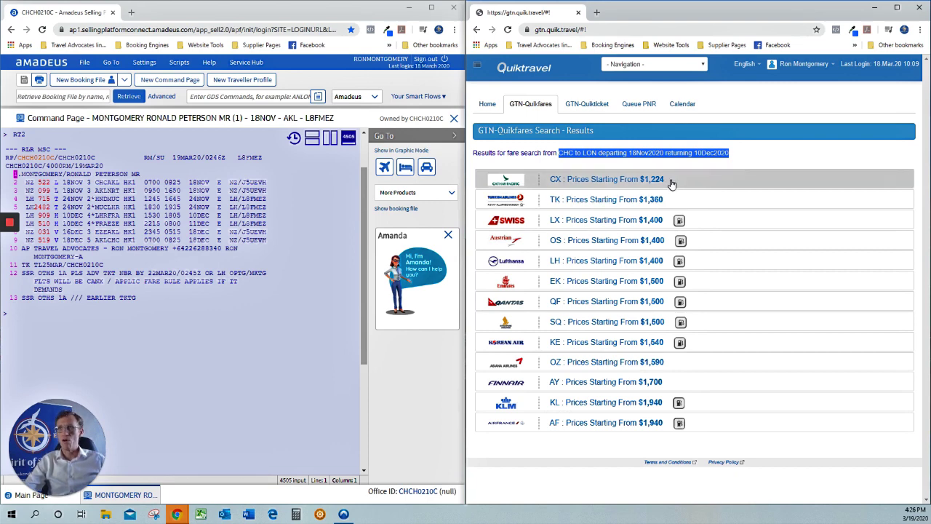
{"action": "left_click_drag", "start_coordinate": [668, 182], "coordinate": [645, 180]}
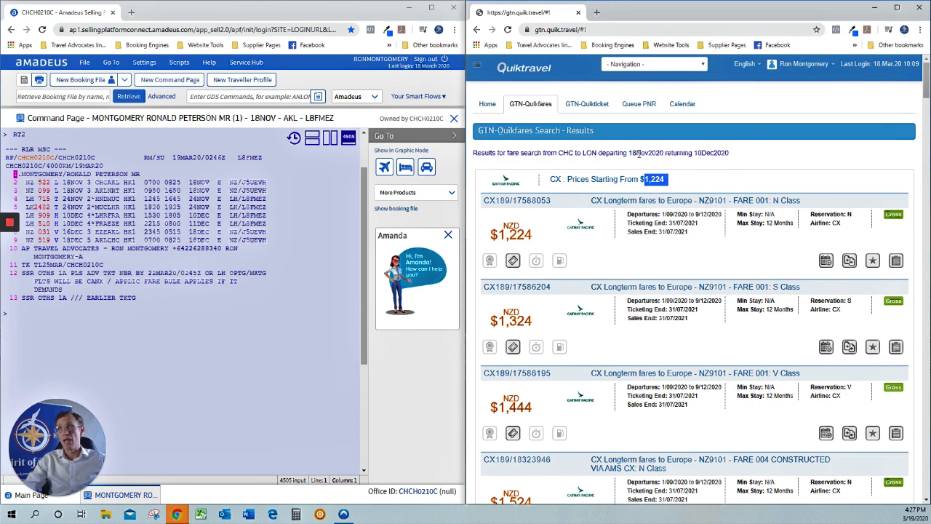
{"action": "left_click", "coordinate": [720, 181]}
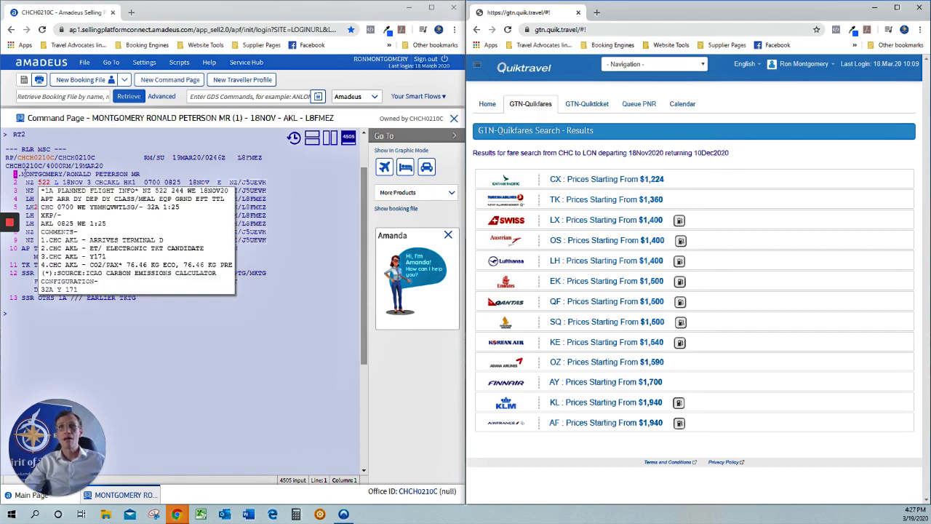
Step: Review the booking's passenger name and the first two flight segments, NZ 522 and NZ 099
{"action": "left_click_drag", "start_coordinate": [15, 175], "coordinate": [140, 175]}
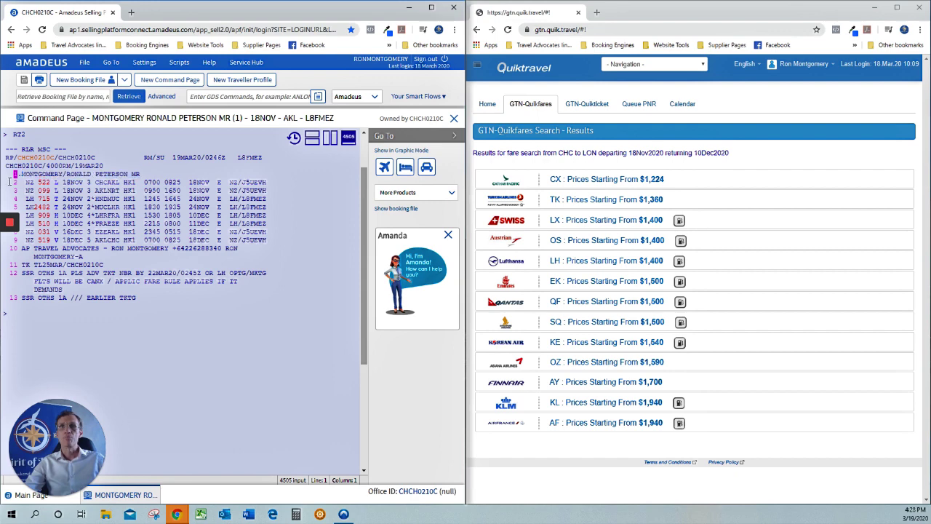
{"action": "left_click_drag", "start_coordinate": [11, 181], "coordinate": [122, 190]}
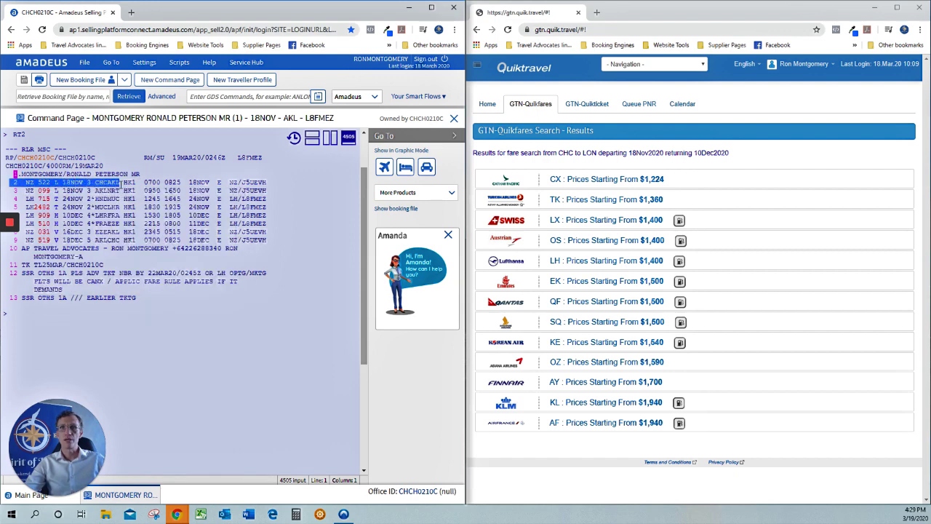
{"action": "left_click", "coordinate": [8, 192]}
{"action": "left_click_drag", "start_coordinate": [8, 192], "coordinate": [122, 190]}
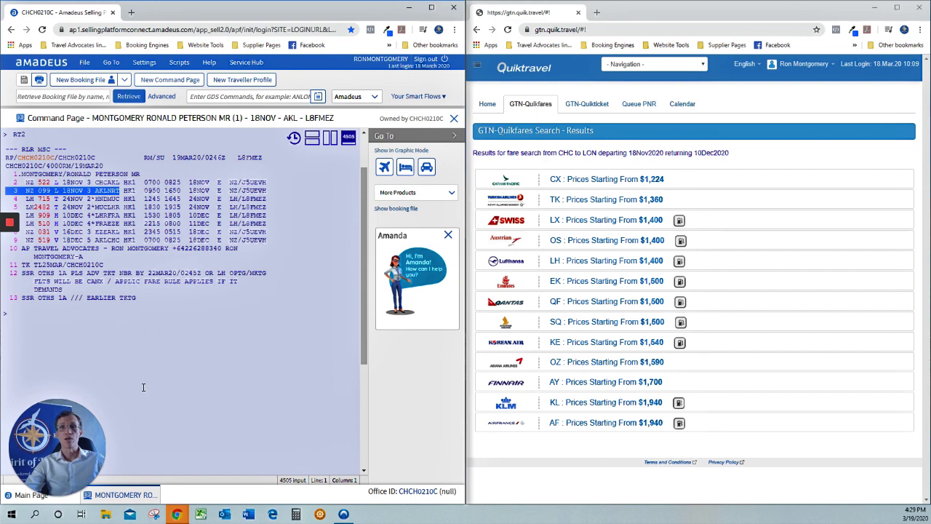
{"action": "left_click", "coordinate": [72, 335]}
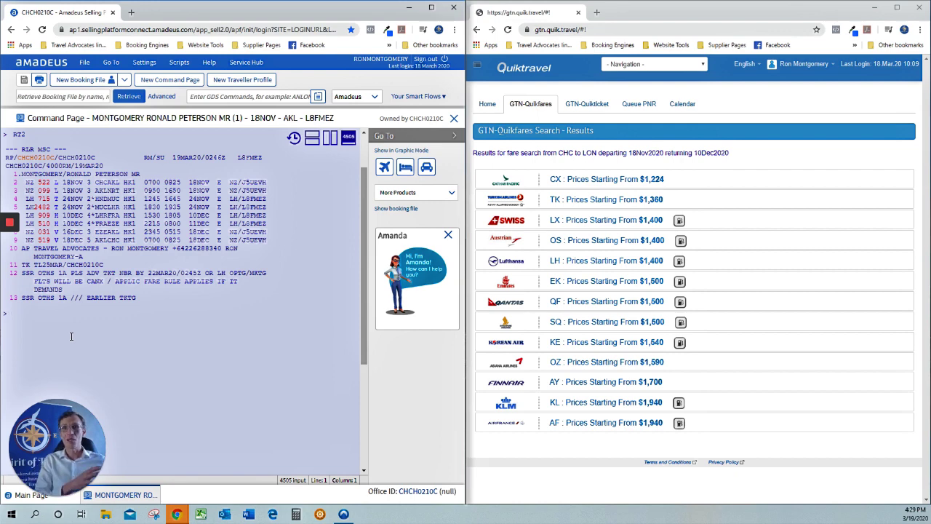
Step: Expand the Lufthansa (LH) fare list and check the stopover between NZ 099's arrival and LH 715's departure
{"action": "left_click", "coordinate": [525, 260]}
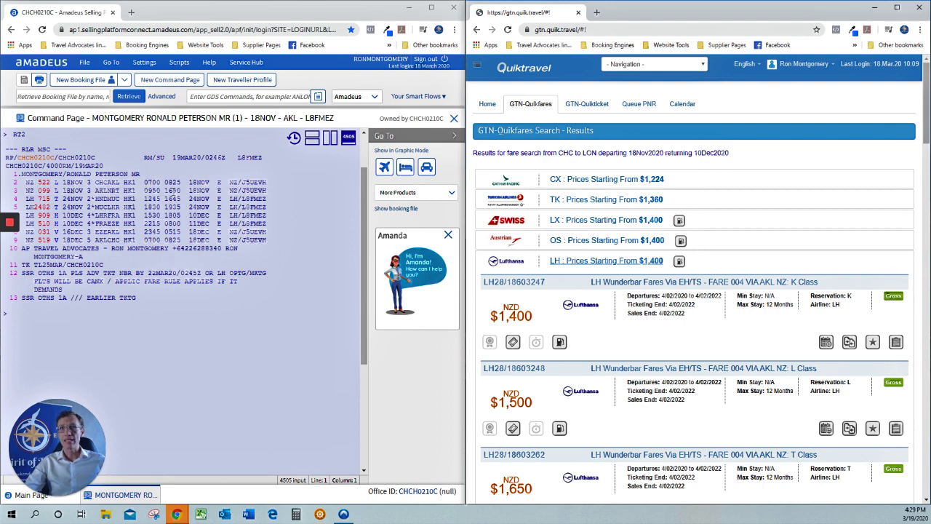
{"action": "left_click_drag", "start_coordinate": [165, 191], "coordinate": [211, 190]}
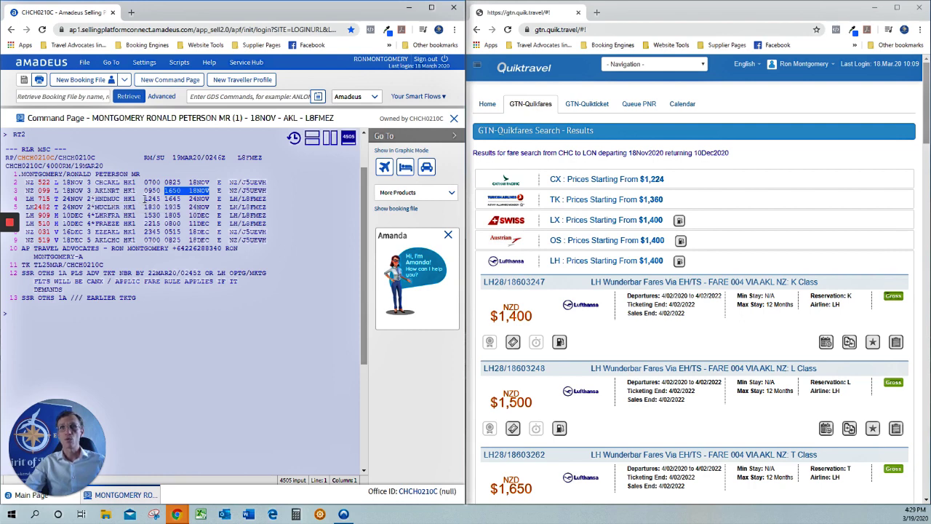
{"action": "left_click_drag", "start_coordinate": [141, 199], "coordinate": [158, 199]}
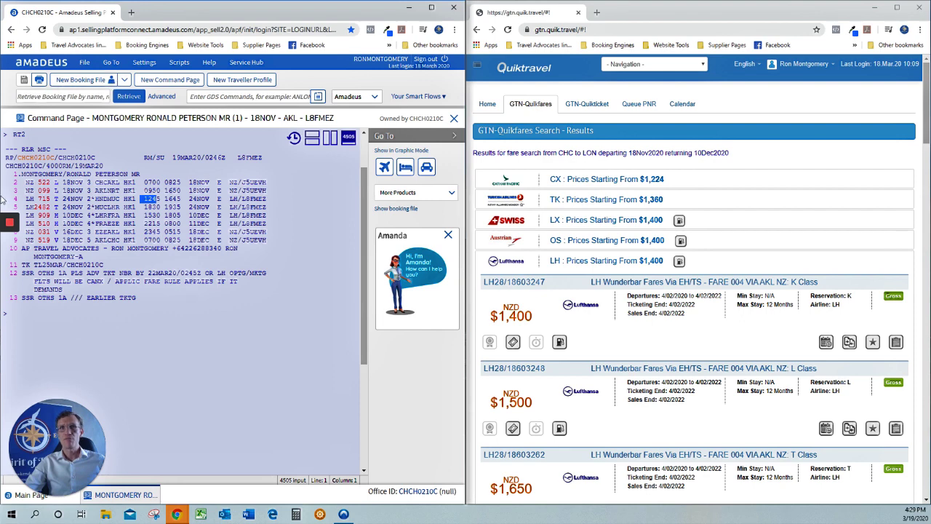
{"action": "left_click_drag", "start_coordinate": [9, 201], "coordinate": [51, 201]}
{"action": "left_click", "coordinate": [231, 416]}
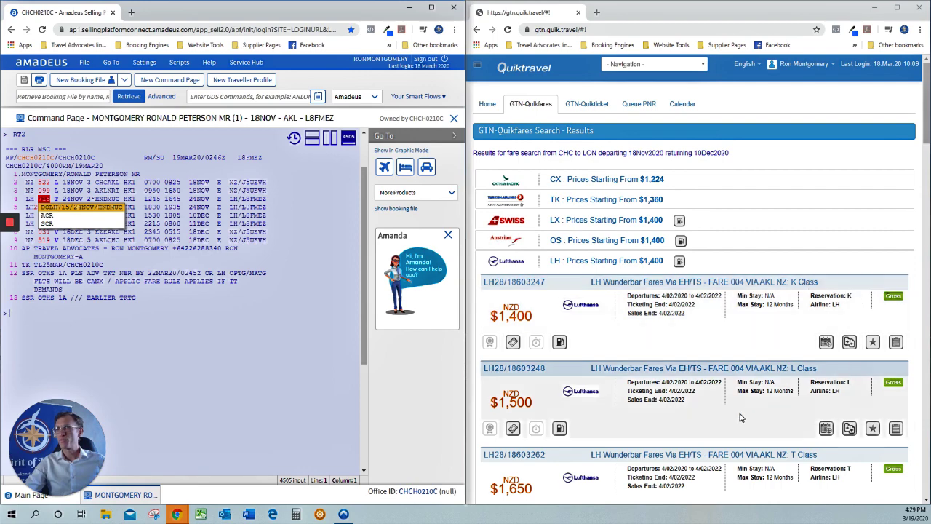
Step: Find the Lufthansa Via EH/TS T Class fare and highlight its price
{"action": "scroll", "coordinate": [739, 418], "scroll_direction": "down", "scroll_amount": 3}
{"action": "left_click_drag", "start_coordinate": [542, 270], "coordinate": [496, 266]}
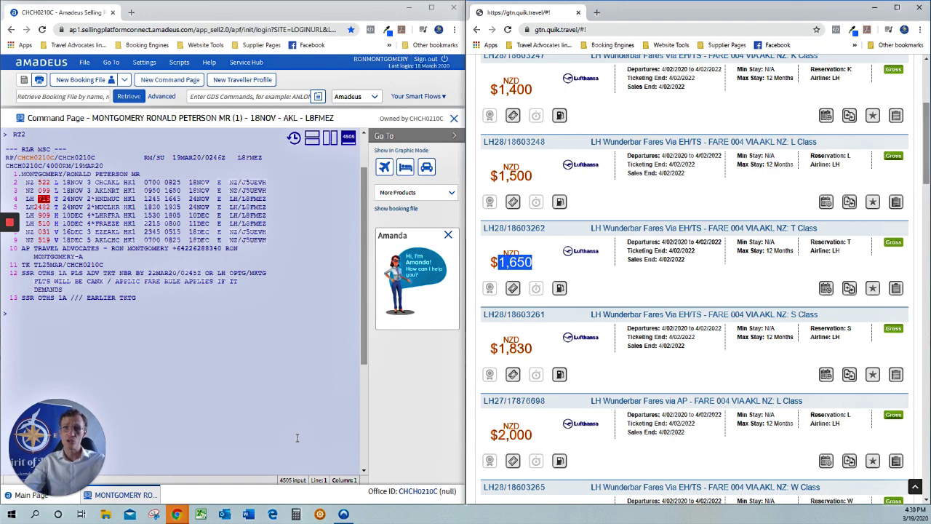
{"action": "left_click", "coordinate": [540, 265]}
{"action": "left_click_drag", "start_coordinate": [537, 264], "coordinate": [491, 279]}
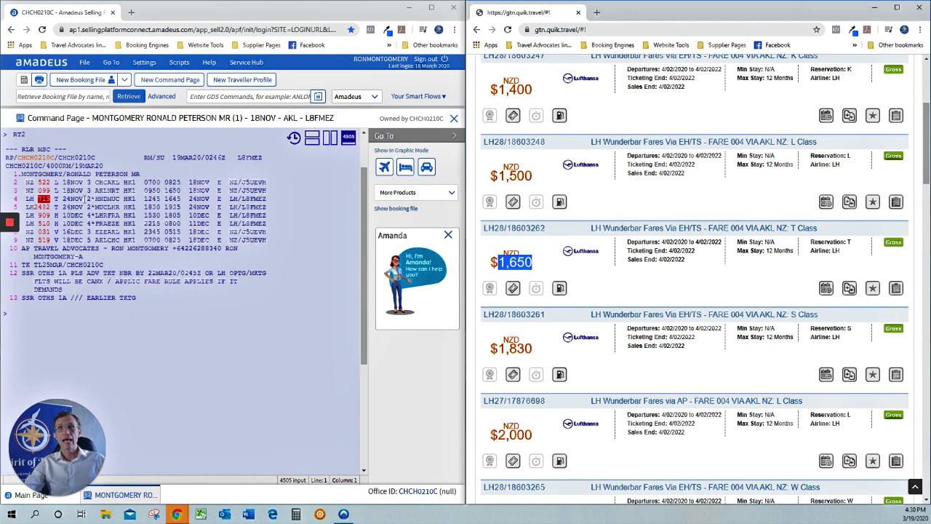
Step: Review the outbound Lufthansa segments in the booking and highlight LH 2482's arrival time in London
{"action": "mouse_move", "coordinate": [106, 202]}
{"action": "left_click", "coordinate": [167, 332]}
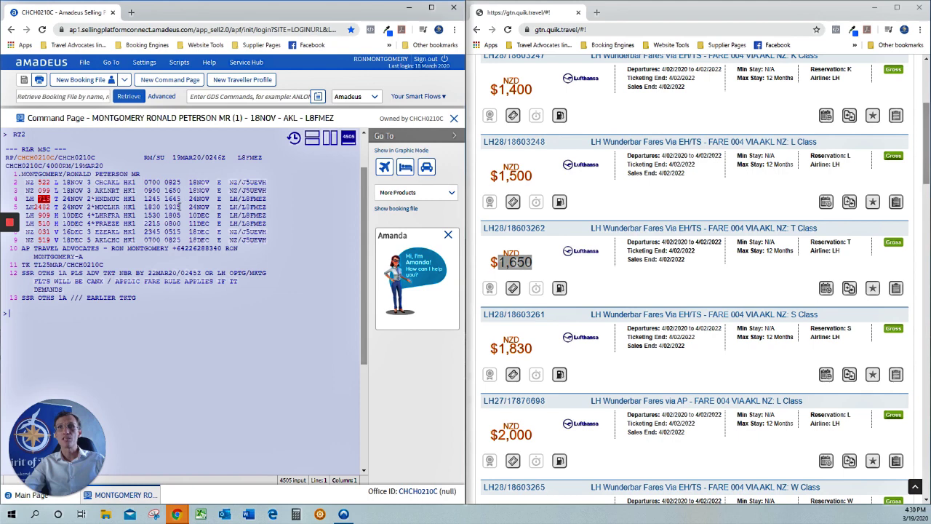
{"action": "left_click_drag", "start_coordinate": [182, 207], "coordinate": [165, 207]}
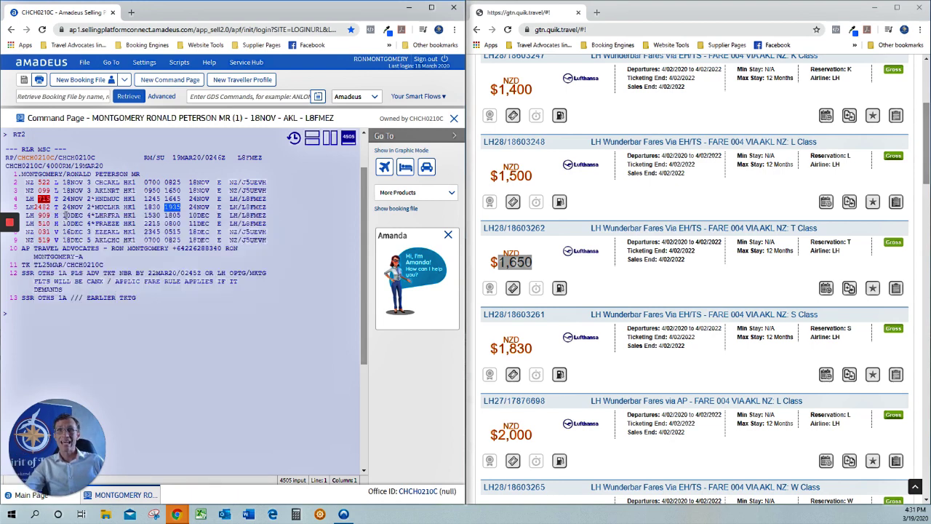
Step: Check the booking class of LH 909 and highlight the price of the matching Lufthansa Via EH/TS H Class fare
{"action": "left_click", "coordinate": [58, 215]}
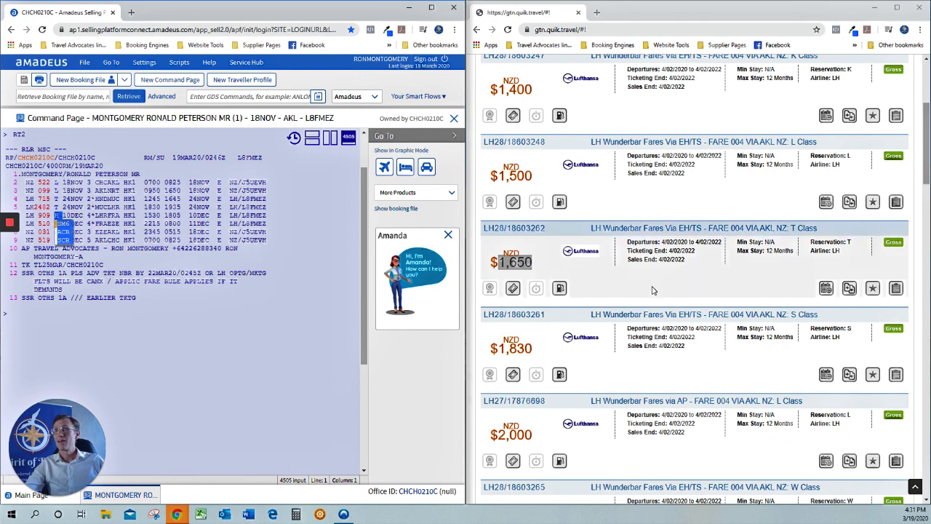
{"action": "scroll", "coordinate": [738, 271], "scroll_direction": "down", "scroll_amount": 3}
{"action": "scroll", "coordinate": [738, 270], "scroll_direction": "down", "scroll_amount": 15}
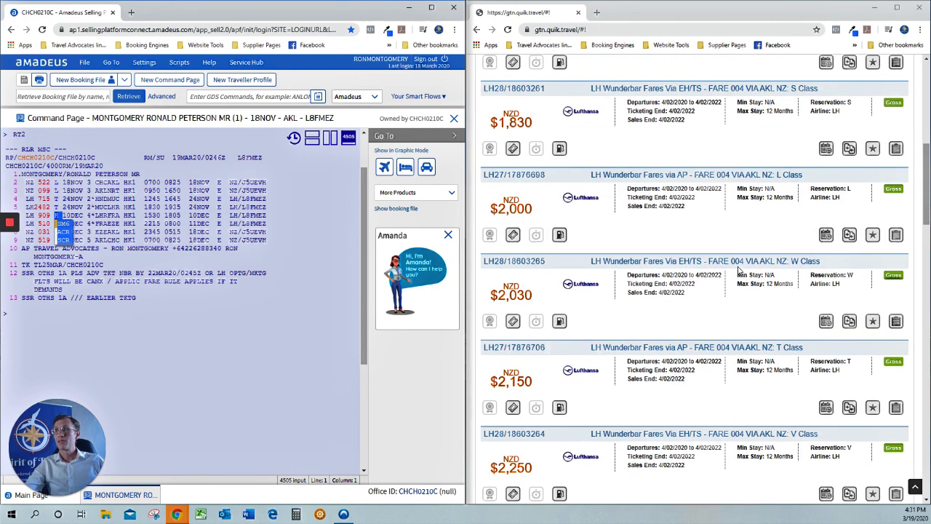
{"action": "scroll", "coordinate": [738, 271], "scroll_direction": "down", "scroll_amount": 6}
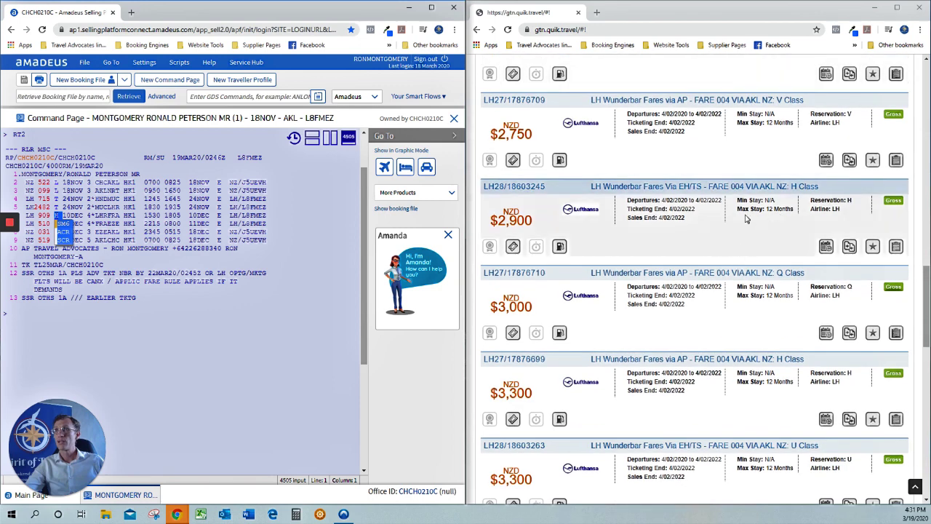
{"action": "left_click_drag", "start_coordinate": [537, 223], "coordinate": [497, 222]}
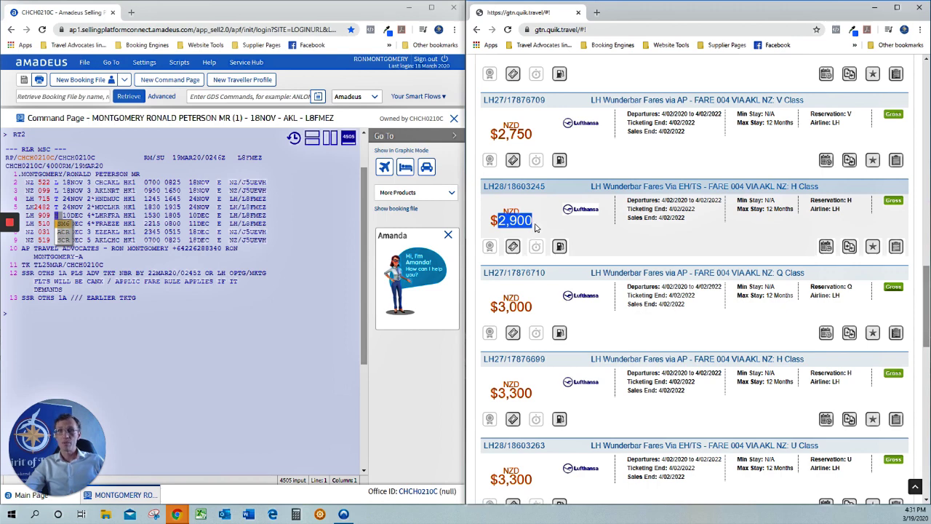
{"action": "left_click", "coordinate": [283, 402]}
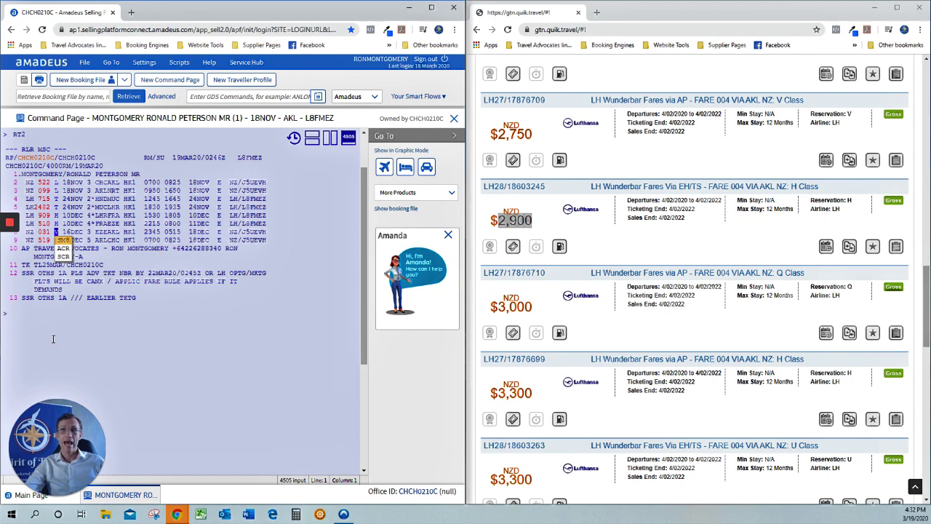
Step: Check NZ 031's booking class and compare the Lufthansa Via EH/TS V Class and H Class fares
{"action": "mouse_move", "coordinate": [42, 234]}
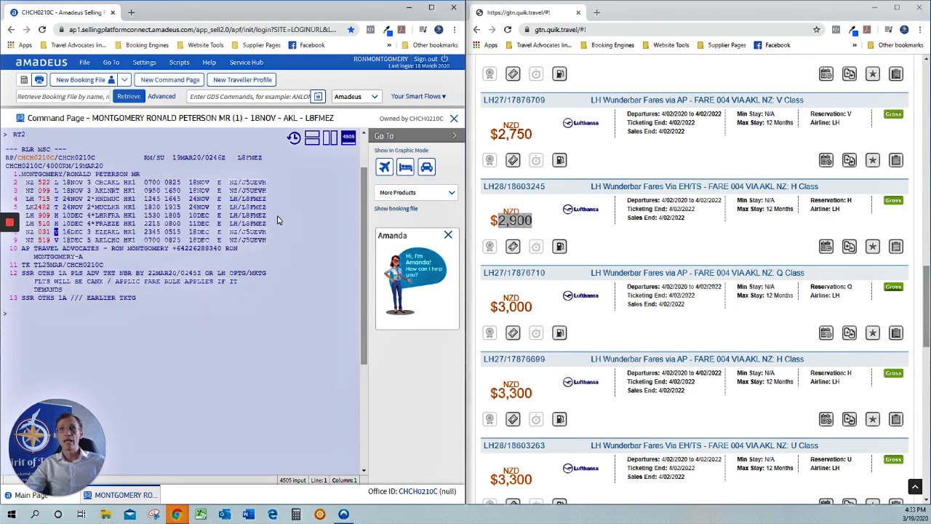
{"action": "scroll", "coordinate": [553, 291], "scroll_direction": "up", "scroll_amount": 10}
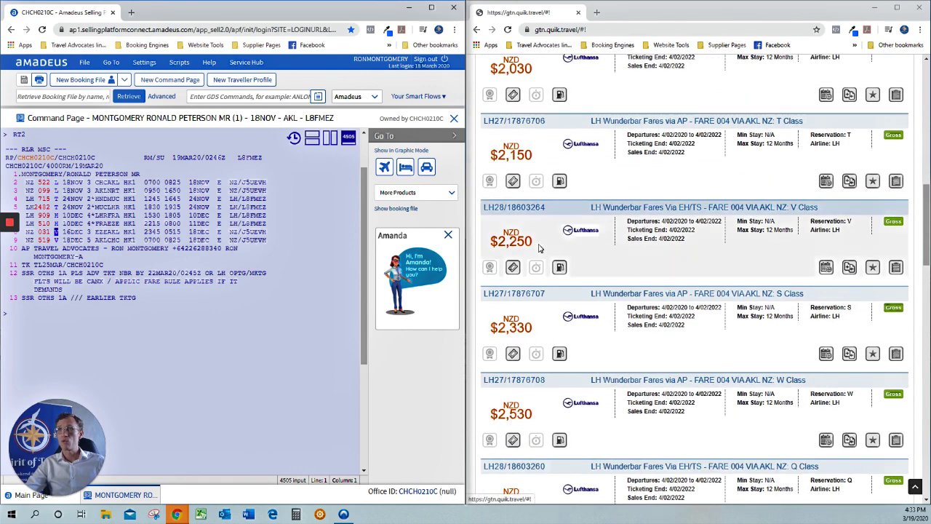
{"action": "scroll", "coordinate": [543, 225], "scroll_direction": "down", "scroll_amount": 5}
{"action": "scroll", "coordinate": [544, 225], "scroll_direction": "down", "scroll_amount": 5}
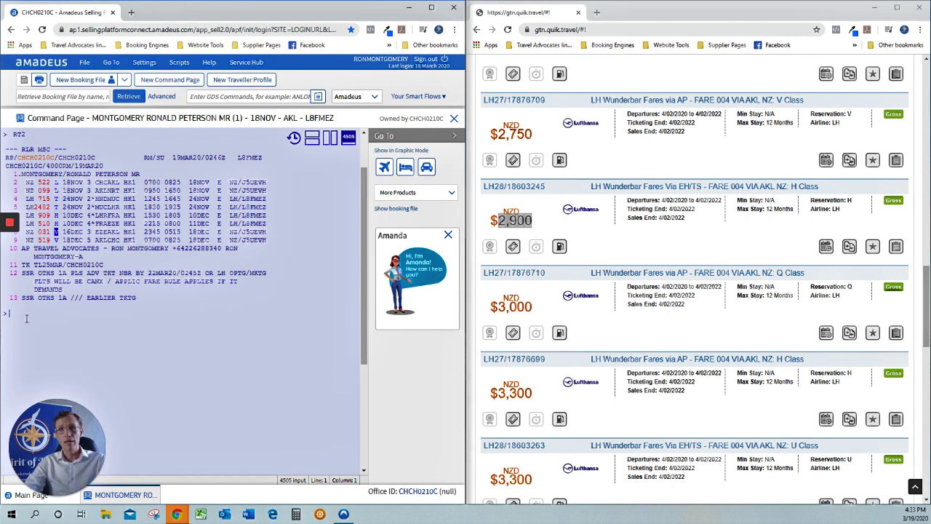
Step: Price the itinerary at the lowest available fare with Lufthansa as override carrier, running the entry fxb/r,occ-lh
{"action": "type", "text": "fx"}
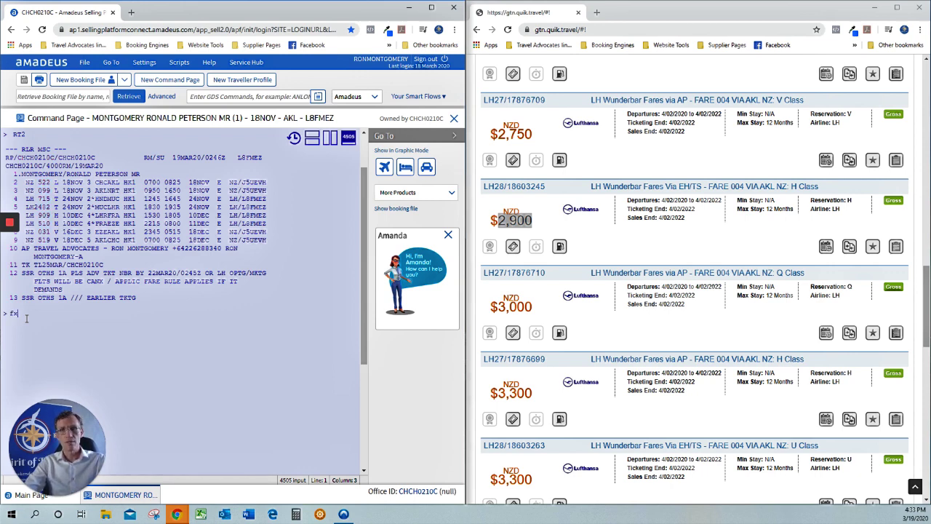
{"action": "type", "text": "b"}
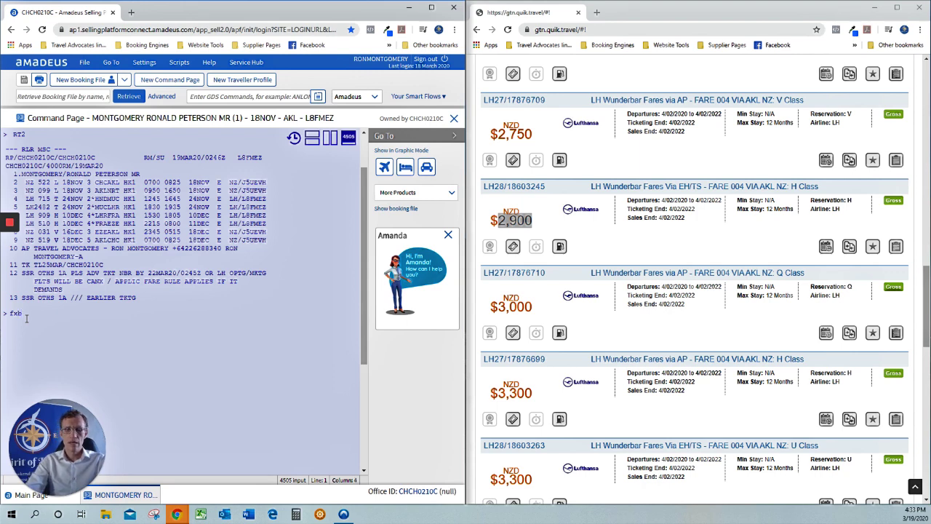
{"action": "type", "text": "/r"}
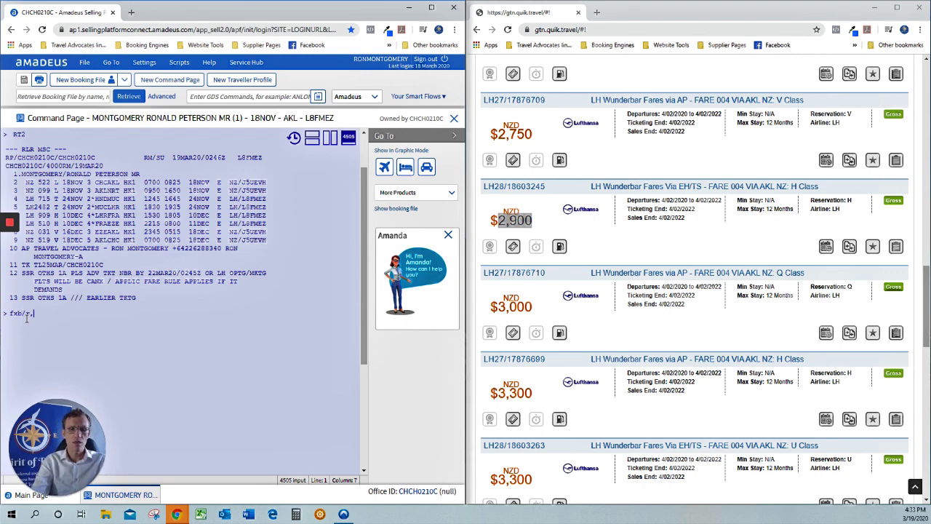
{"action": "type", "text": ",occ-lh"}
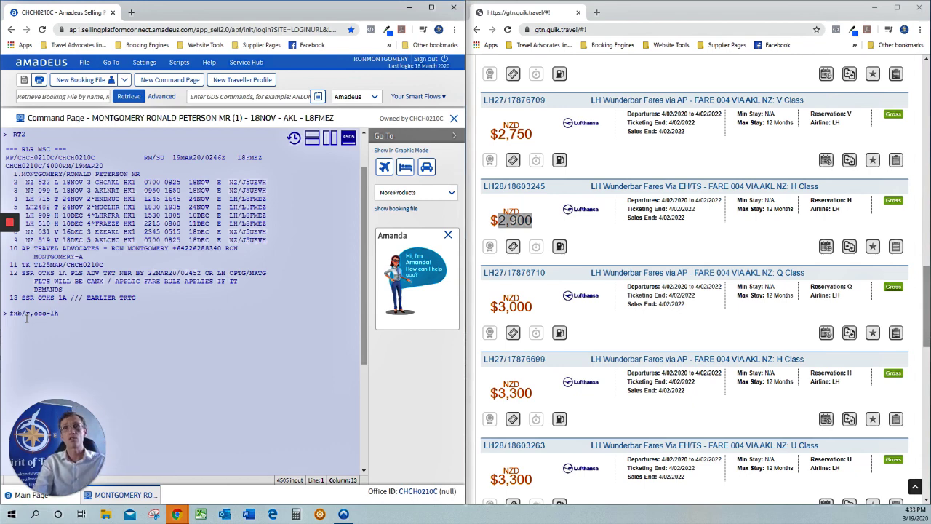
{"action": "key", "text": "Return"}
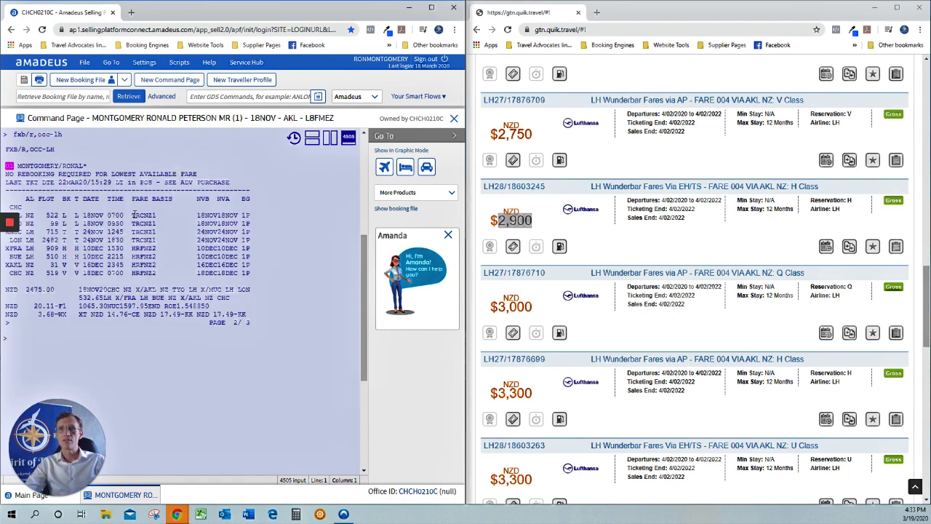
Step: Examine the fare basis and baggage allowance of the first segment, NZ 522, in the pricing display
{"action": "left_click_drag", "start_coordinate": [133, 214], "coordinate": [150, 211]}
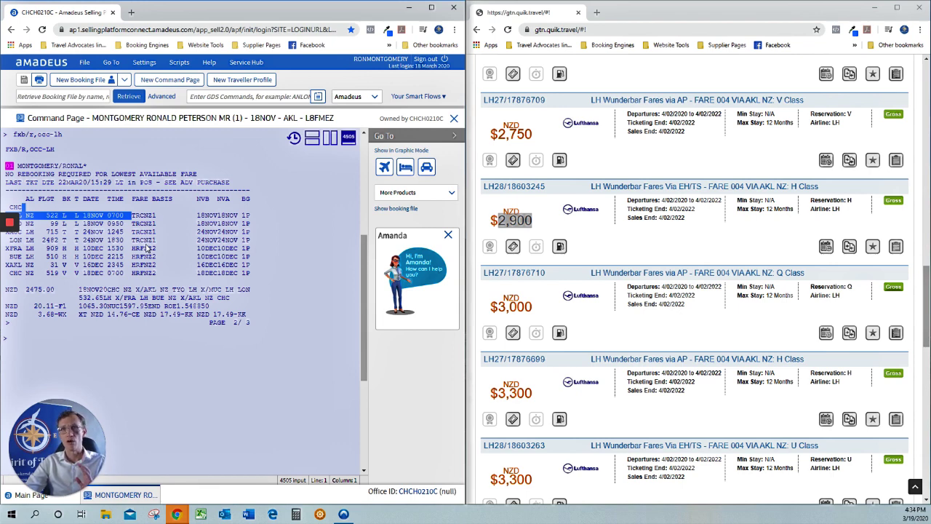
{"action": "left_click", "coordinate": [245, 215]}
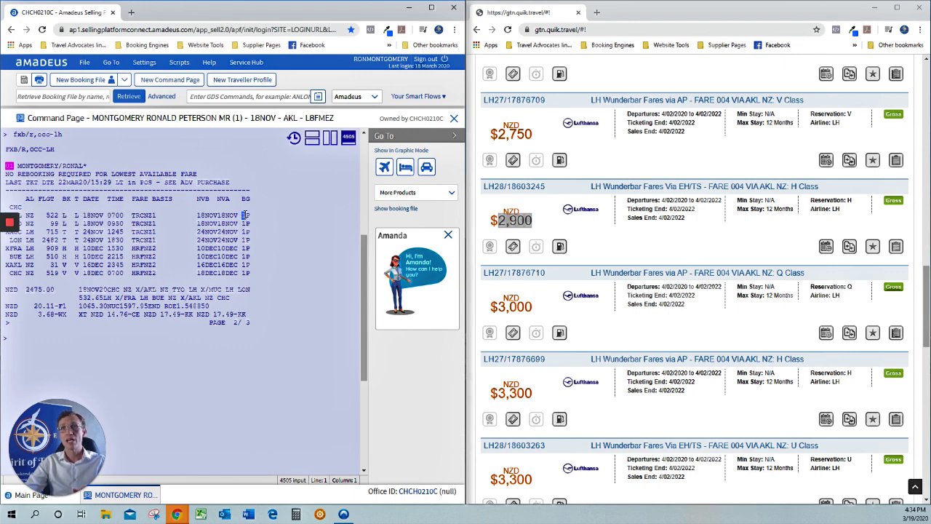
{"action": "left_click_drag", "start_coordinate": [246, 215], "coordinate": [249, 214]}
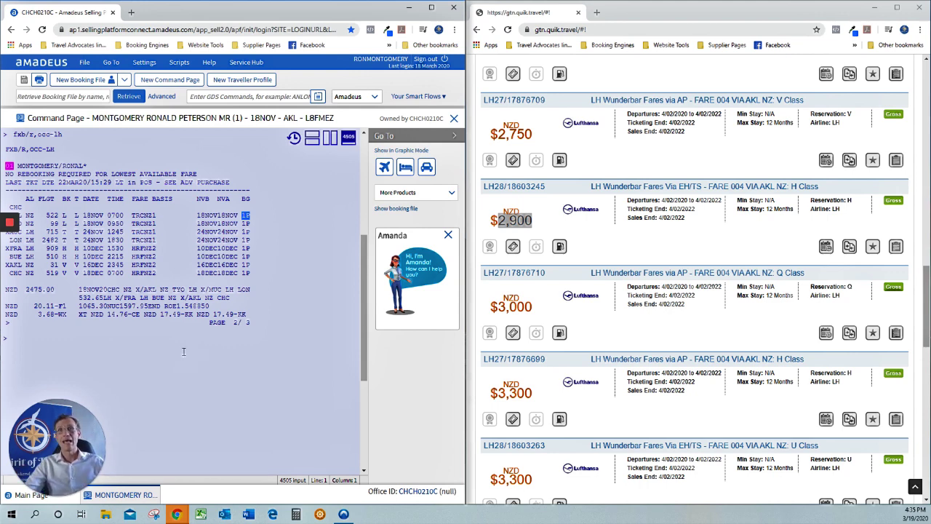
Step: Highlight the NZD base fare in the pricing display for comparison with the Lufthansa Via EH/TS H Class fare
{"action": "left_click", "coordinate": [184, 351]}
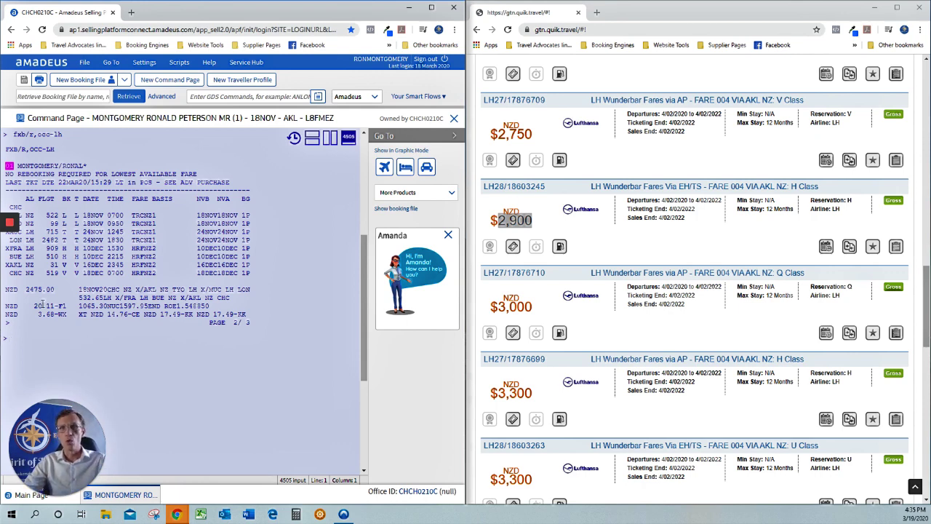
{"action": "left_click_drag", "start_coordinate": [55, 289], "coordinate": [25, 289]}
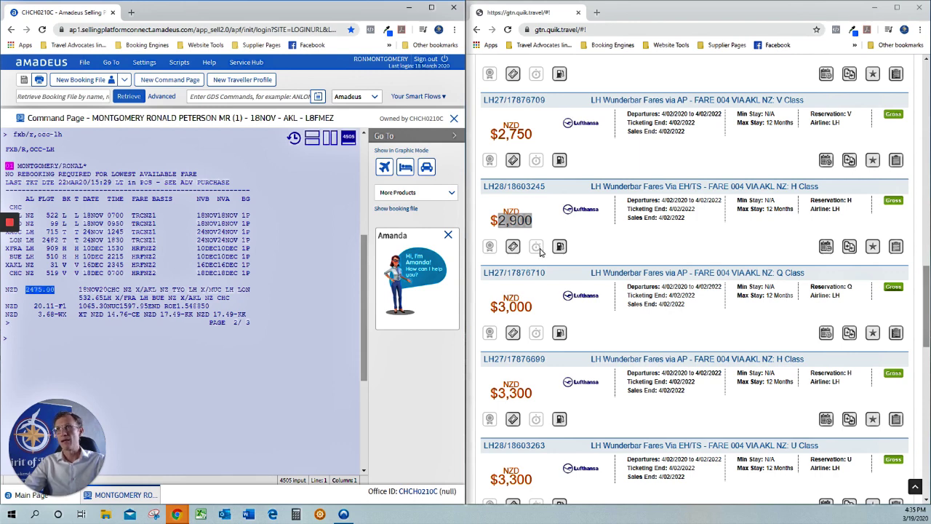
Step: Display the next page of the pricing response with the entry md
{"action": "left_click", "coordinate": [56, 342]}
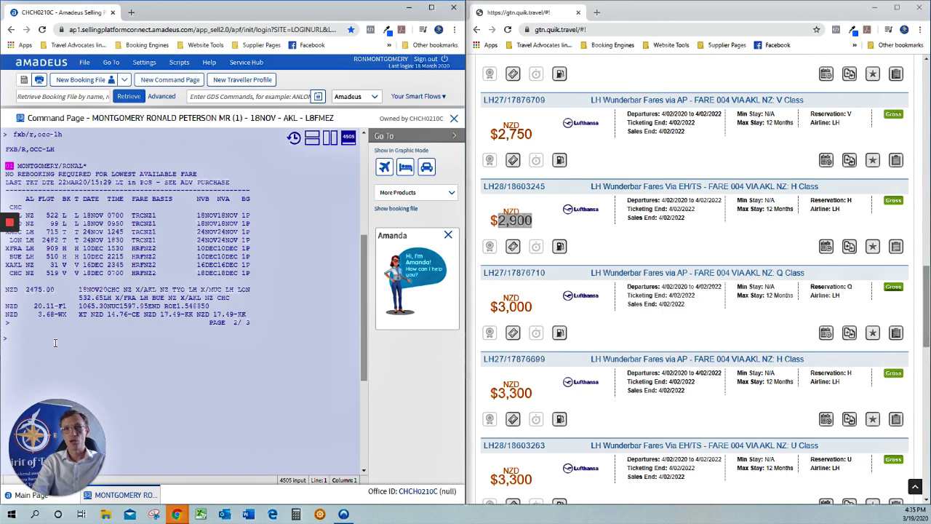
{"action": "type", "text": "md"}
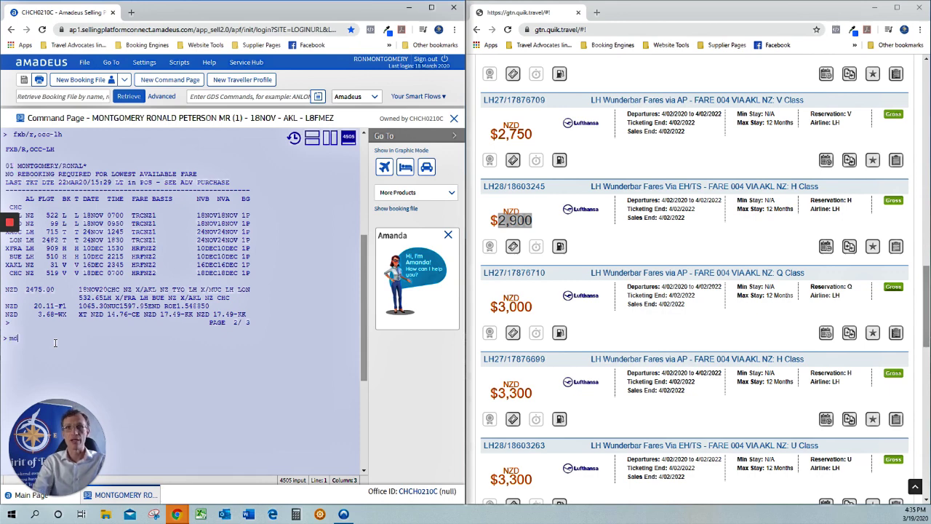
{"action": "key", "text": "Return"}
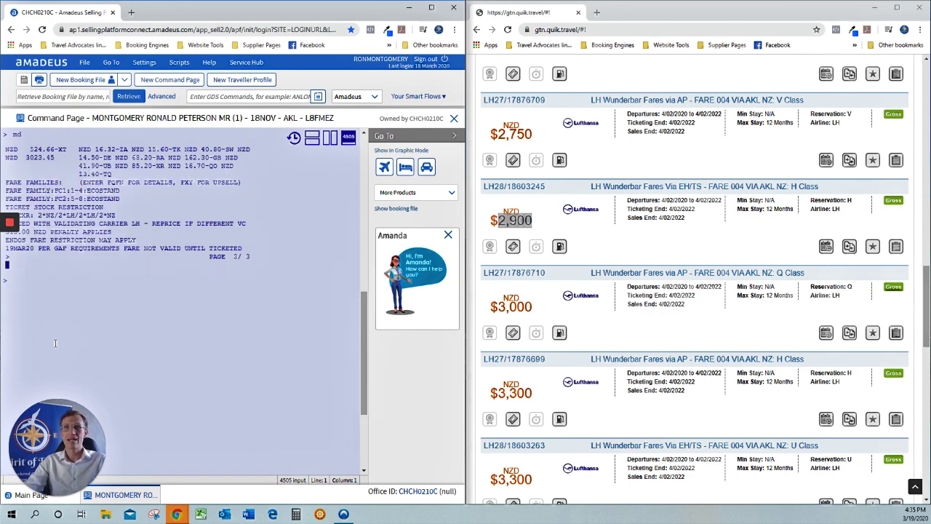
Step: Compare the NZD base fare with the total including taxes by highlighting each amount in the pricing display
{"action": "scroll", "coordinate": [184, 349], "scroll_direction": "up", "scroll_amount": 3}
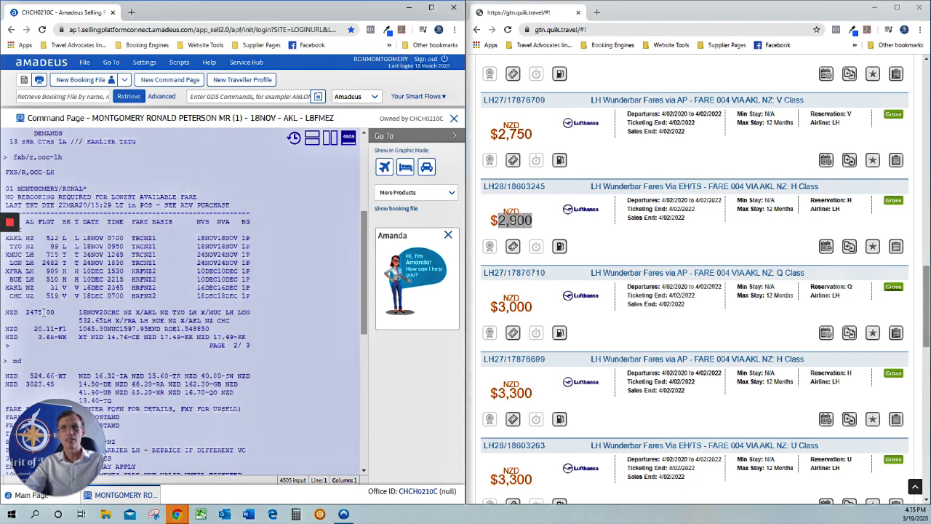
{"action": "left_click_drag", "start_coordinate": [27, 311], "coordinate": [46, 312]}
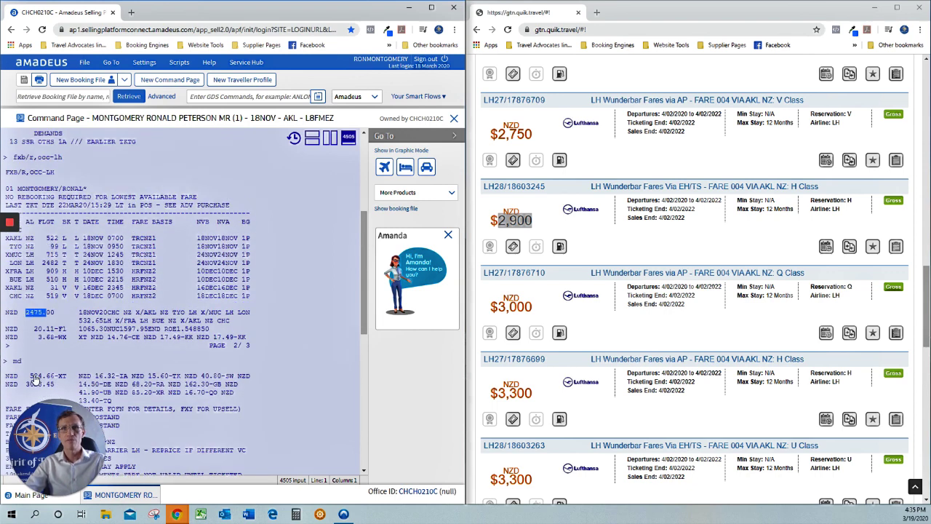
{"action": "left_click_drag", "start_coordinate": [25, 385], "coordinate": [60, 391]}
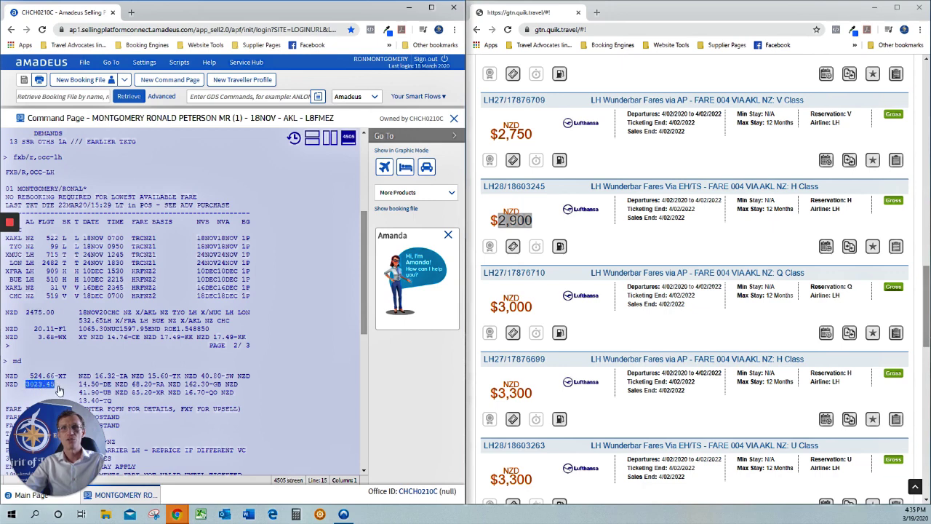